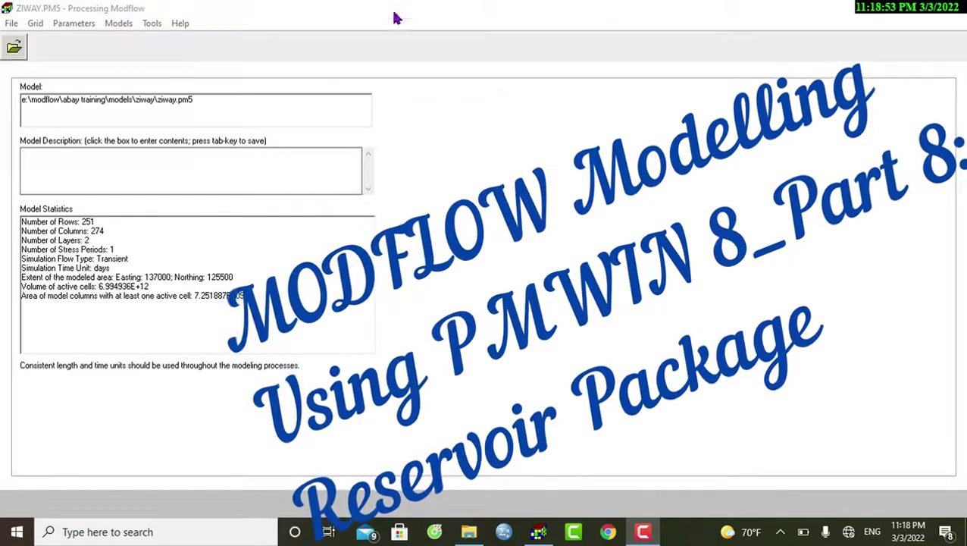
Step: Open tana_project.pm5 from the Desktop > MODFLOW > Tana_Project folder
{"action": "left_click", "coordinate": [12, 23]}
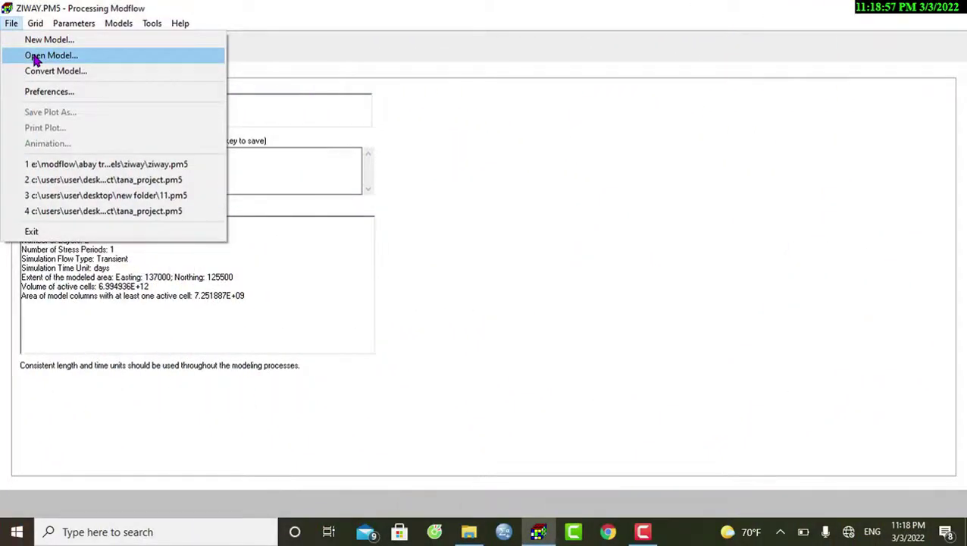
{"action": "left_click", "coordinate": [35, 56]}
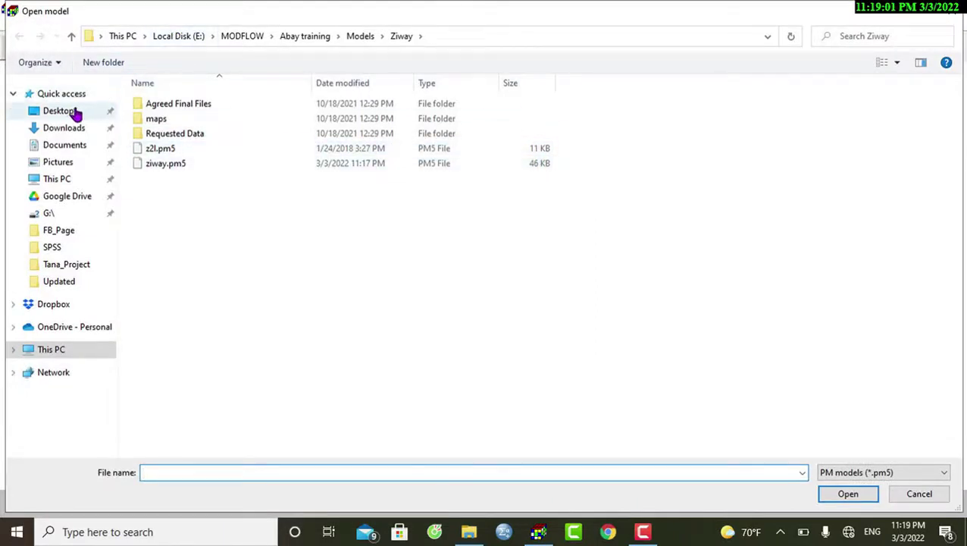
{"action": "left_click", "coordinate": [75, 112]}
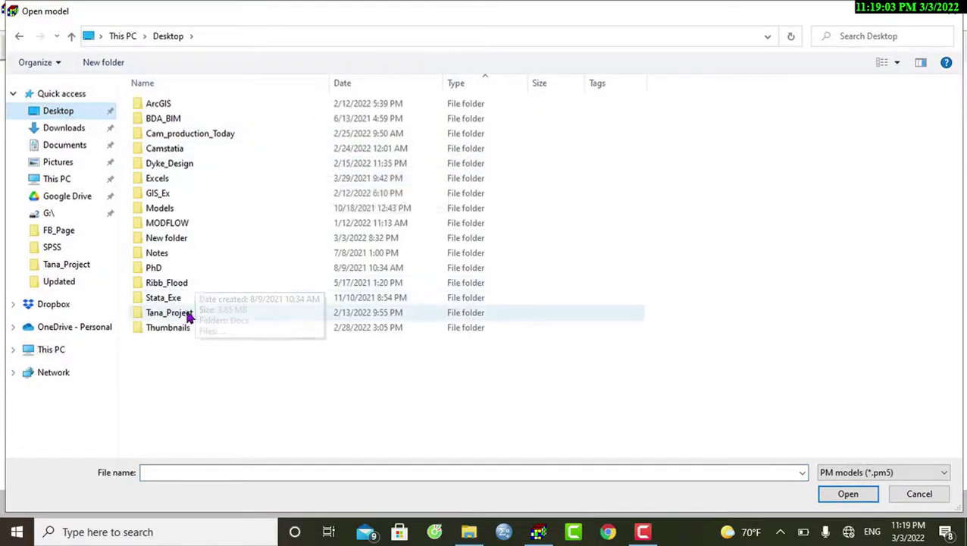
{"action": "double_click", "coordinate": [170, 222]}
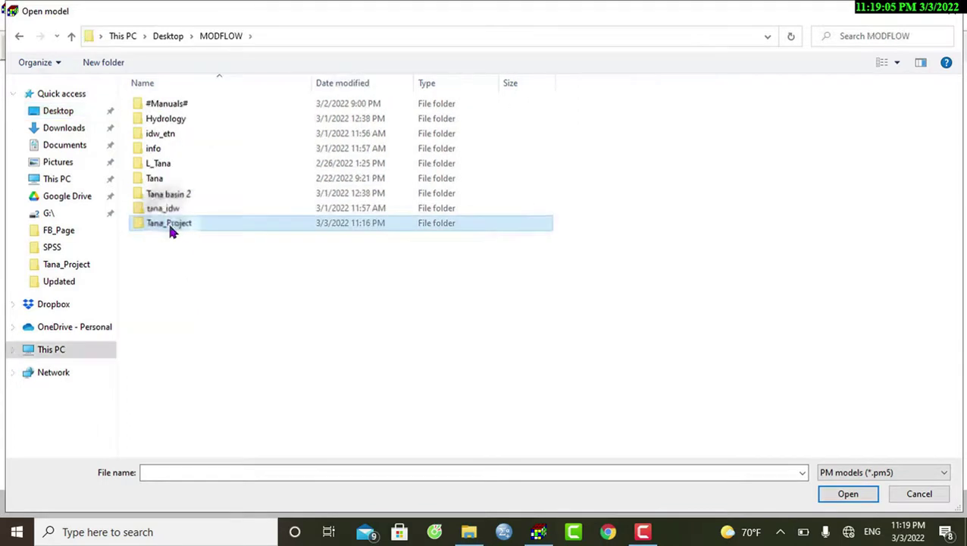
{"action": "double_click", "coordinate": [176, 230]}
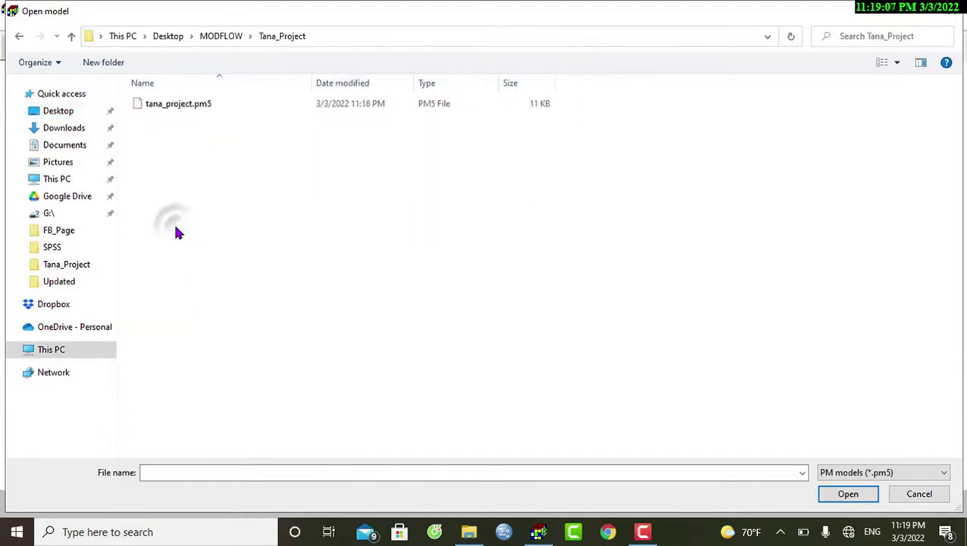
{"action": "left_click", "coordinate": [174, 111]}
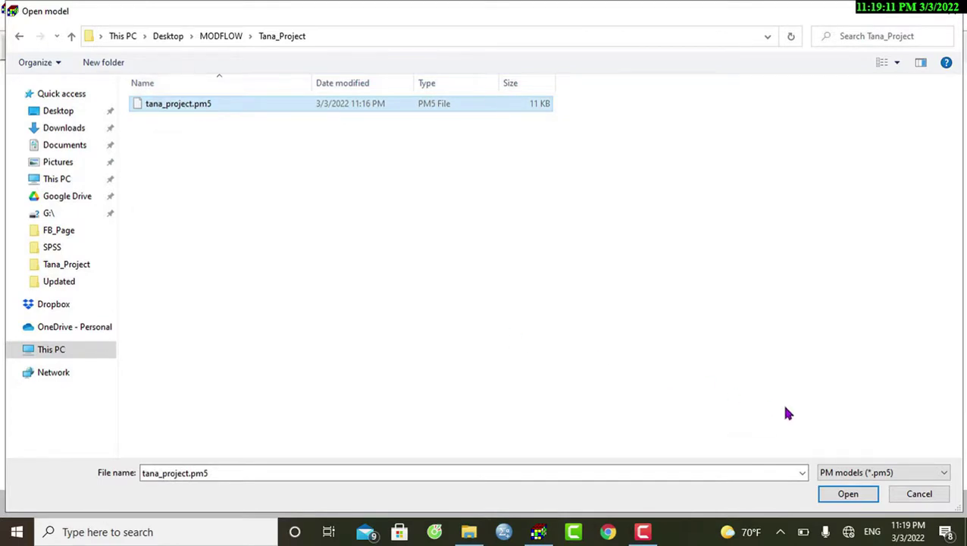
{"action": "left_click", "coordinate": [852, 499]}
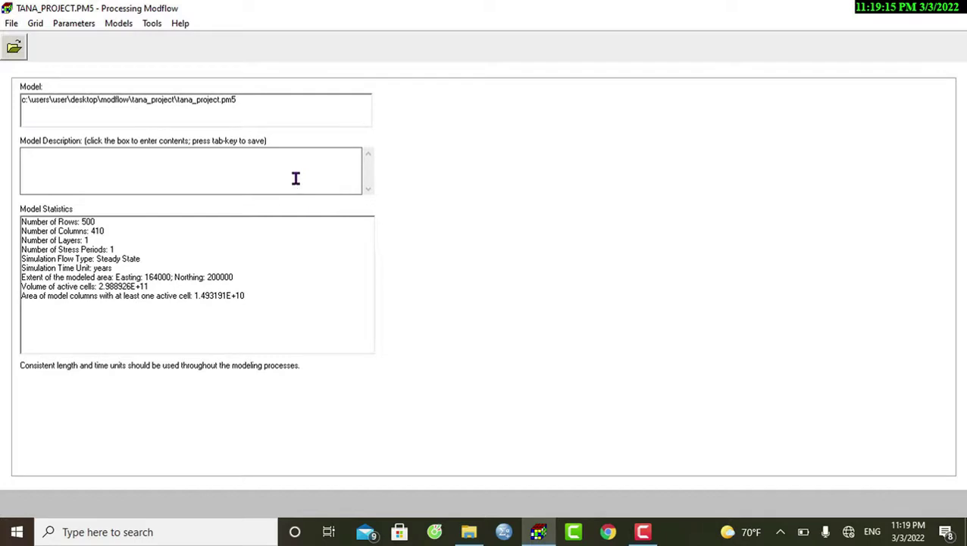
Step: Start the Reservoir flow package editor and show one map cell's reservoir values
{"action": "left_click", "coordinate": [121, 24]}
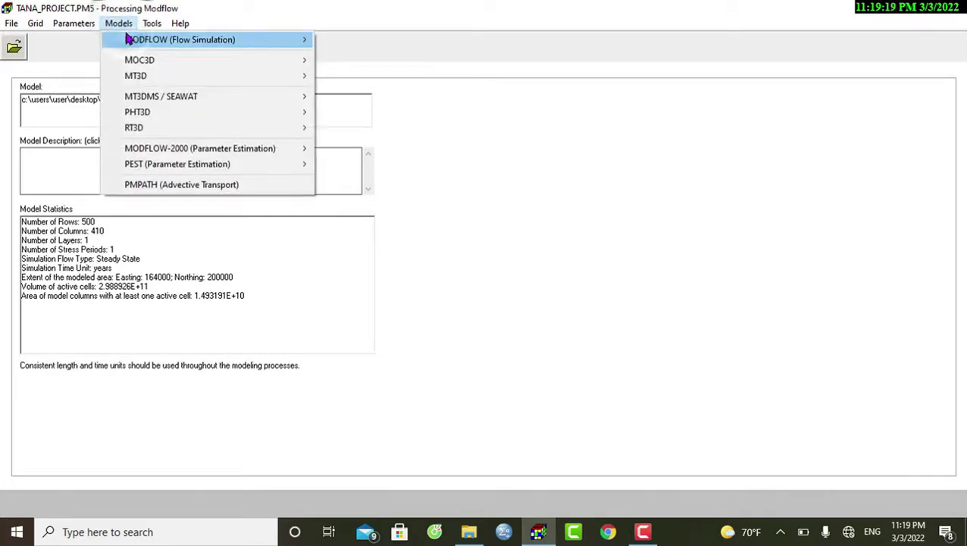
{"action": "mouse_move", "coordinate": [128, 40]}
{"action": "mouse_move", "coordinate": [376, 44]}
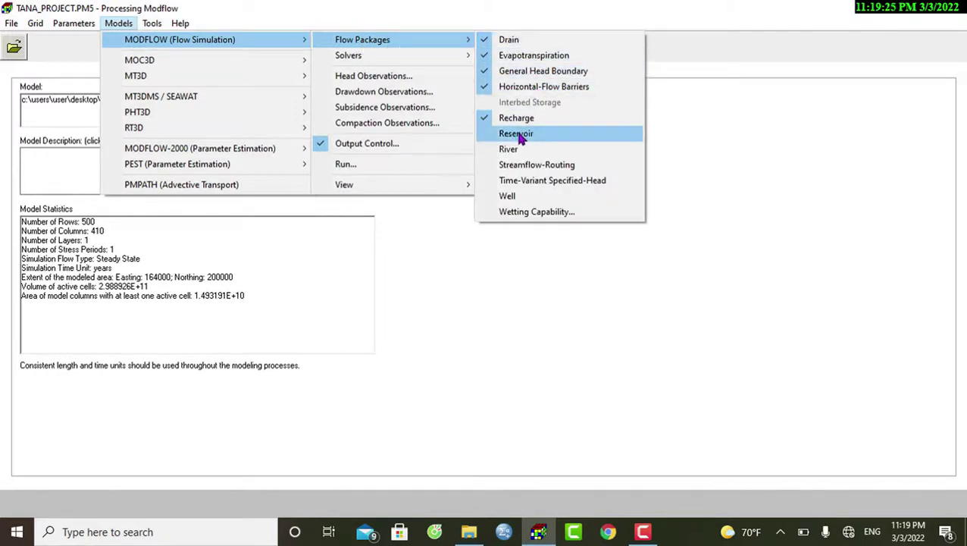
{"action": "left_click", "coordinate": [516, 135]}
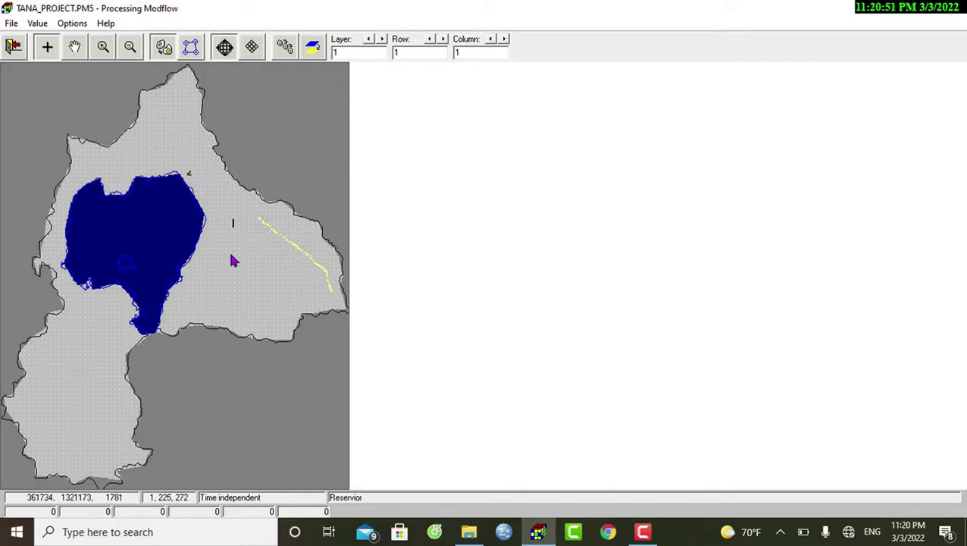
{"action": "left_click", "coordinate": [229, 252]}
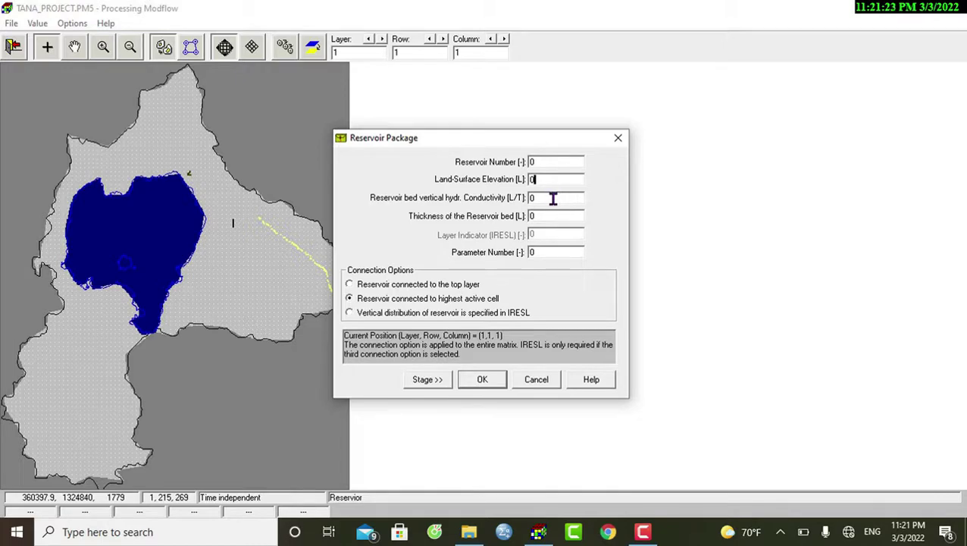
Step: Inspect the bed conductivity and land-surface elevation values, then close the dialog unchanged
{"action": "double_click", "coordinate": [533, 197]}
{"action": "left_click", "coordinate": [545, 197]}
{"action": "double_click", "coordinate": [555, 180]}
{"action": "left_click", "coordinate": [556, 180]}
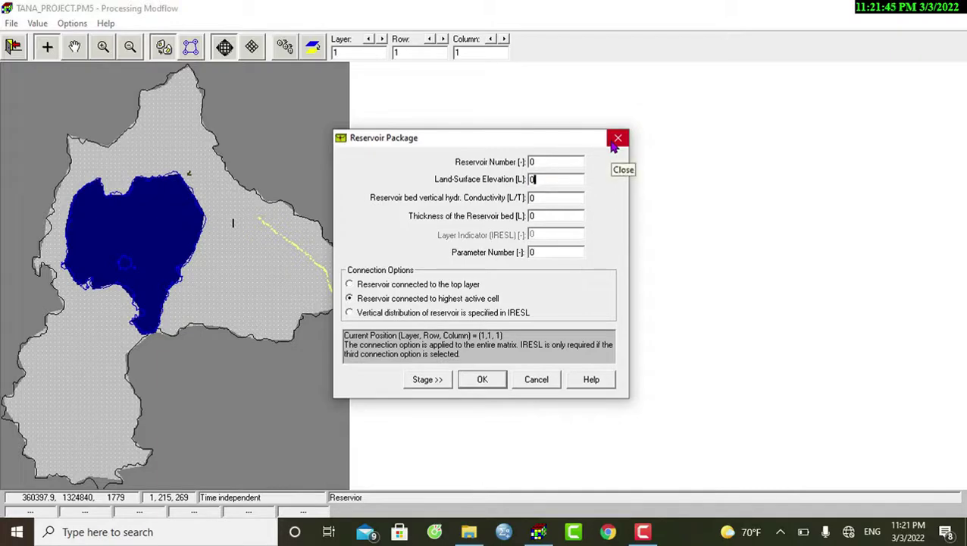
{"action": "left_click", "coordinate": [614, 146]}
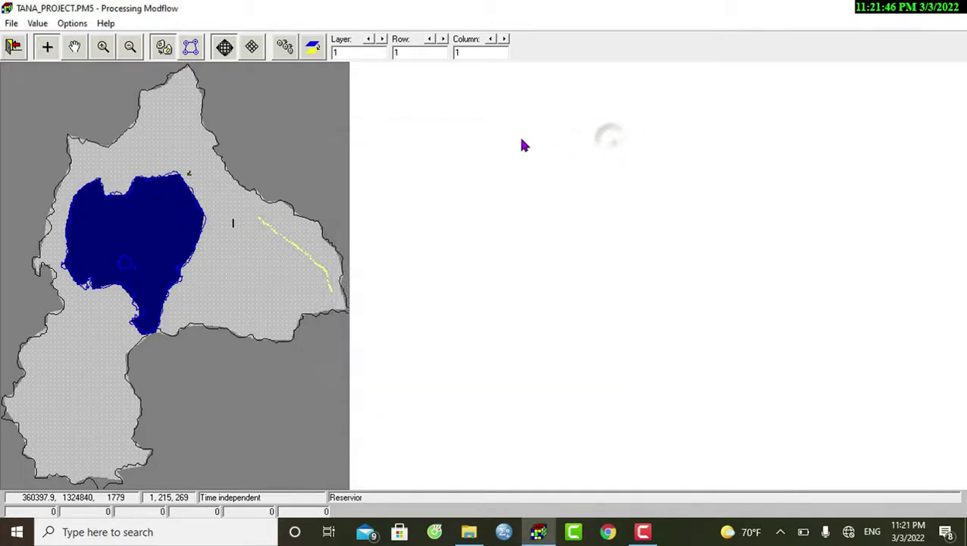
Step: Load the l_tanatop file into the Land Surface Elevation matrix, replacing its values
{"action": "left_click", "coordinate": [43, 26]}
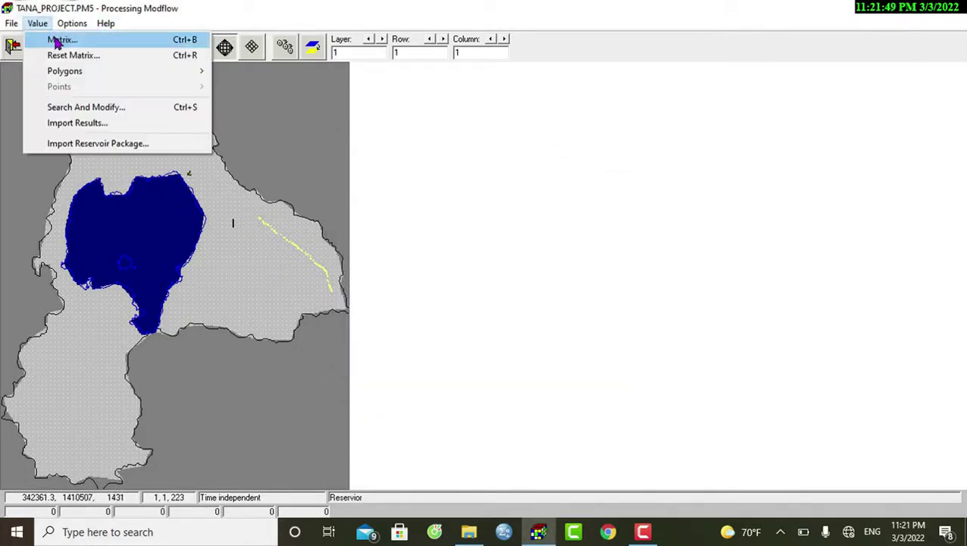
{"action": "left_click", "coordinate": [56, 39]}
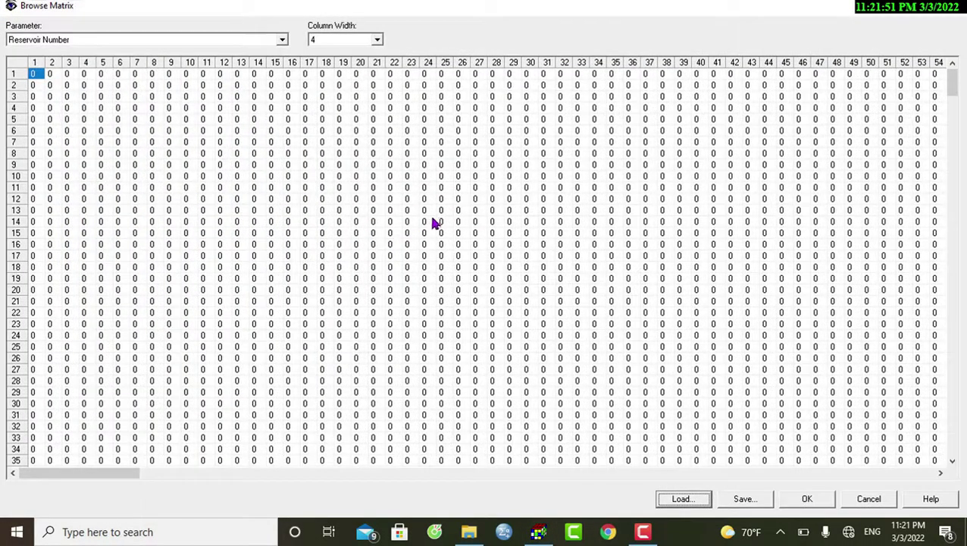
{"action": "left_click", "coordinate": [282, 41]}
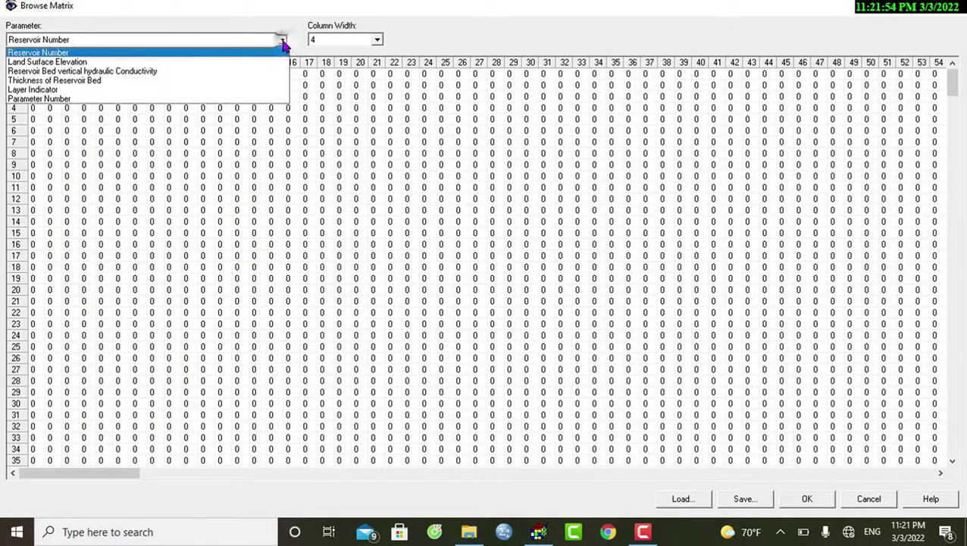
{"action": "left_click", "coordinate": [125, 64]}
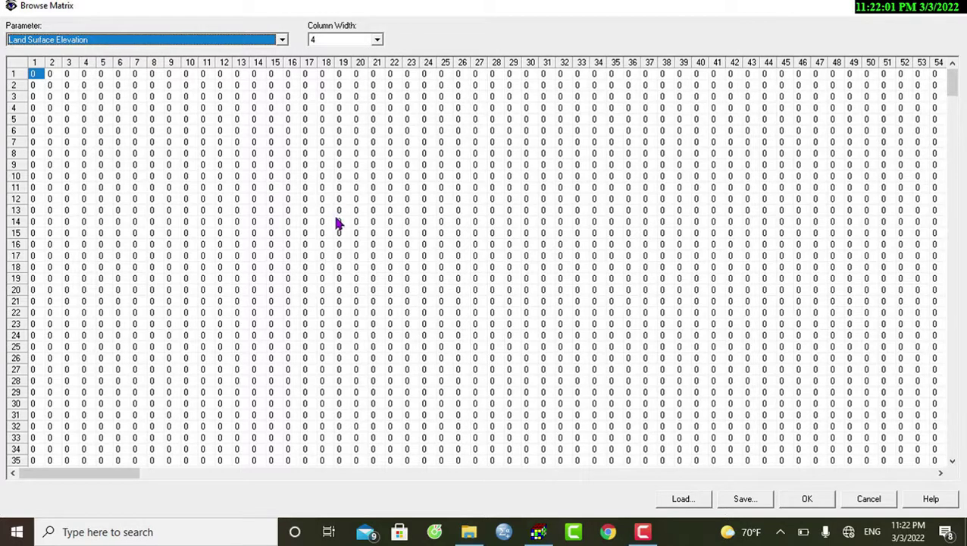
{"action": "left_click", "coordinate": [682, 500]}
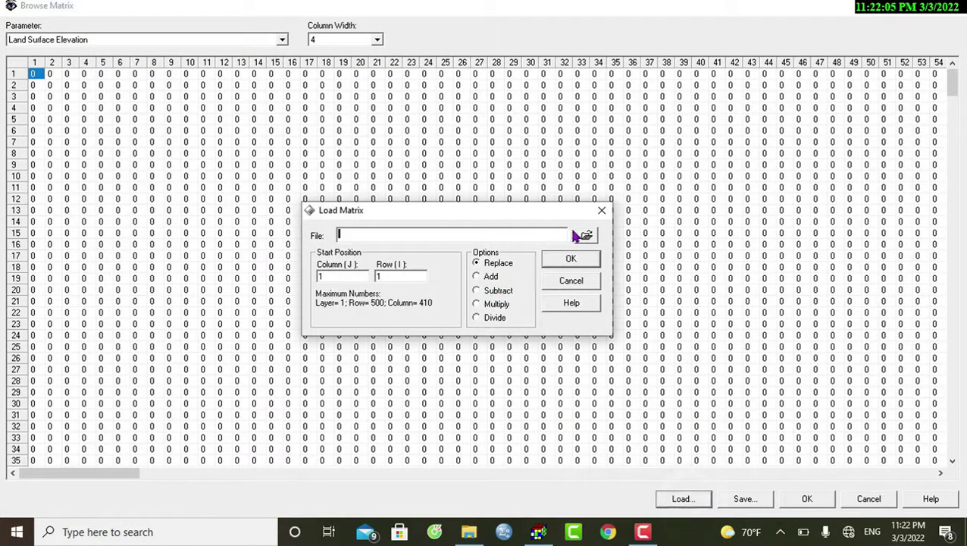
{"action": "left_click", "coordinate": [585, 236]}
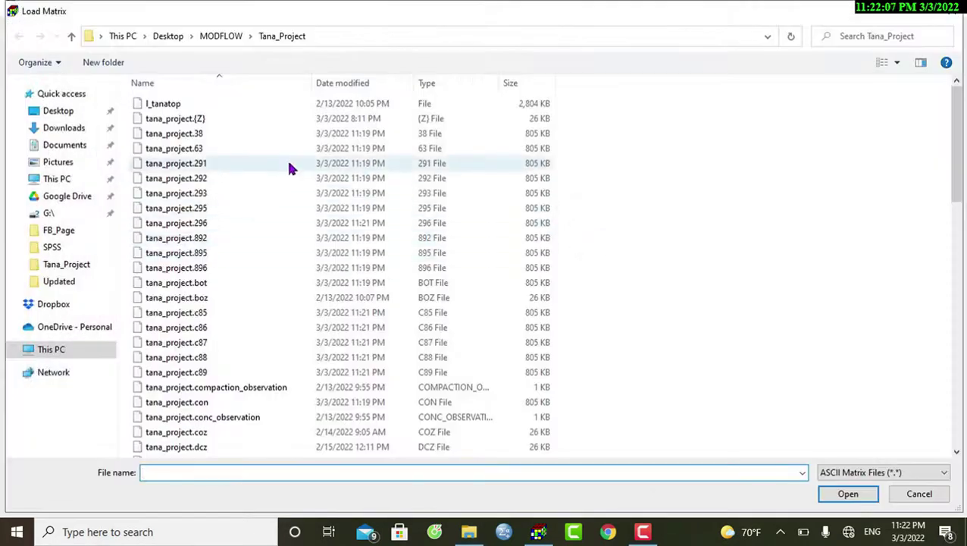
{"action": "left_click", "coordinate": [209, 101]}
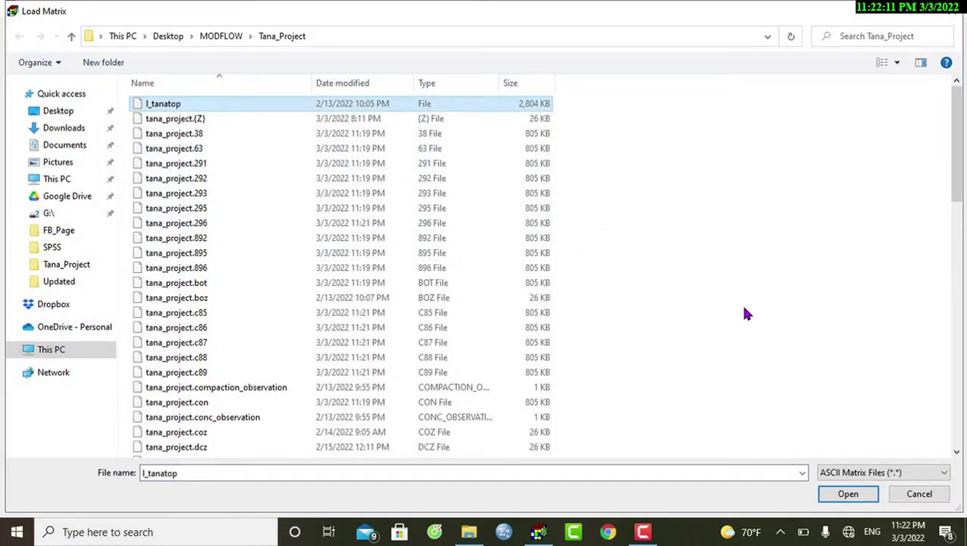
{"action": "left_click", "coordinate": [847, 494]}
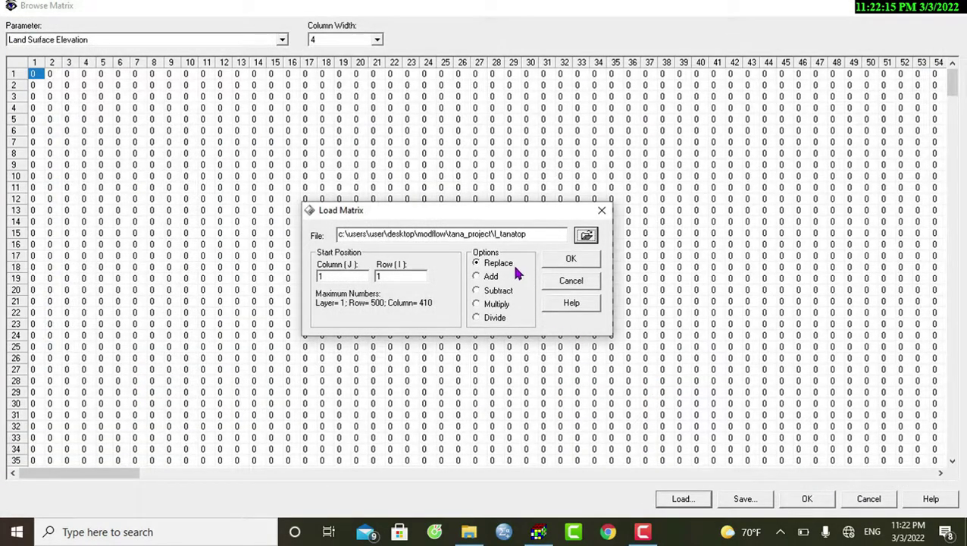
{"action": "left_click", "coordinate": [571, 261]}
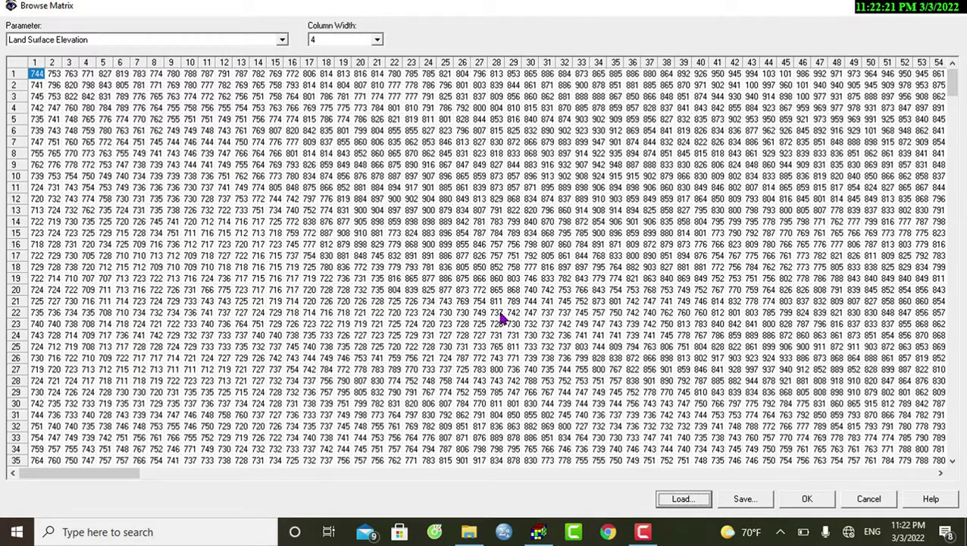
Step: Set the matrix column width to 15 and accept the matrix
{"action": "left_click_drag", "start_coordinate": [123, 470], "coordinate": [514, 471]}
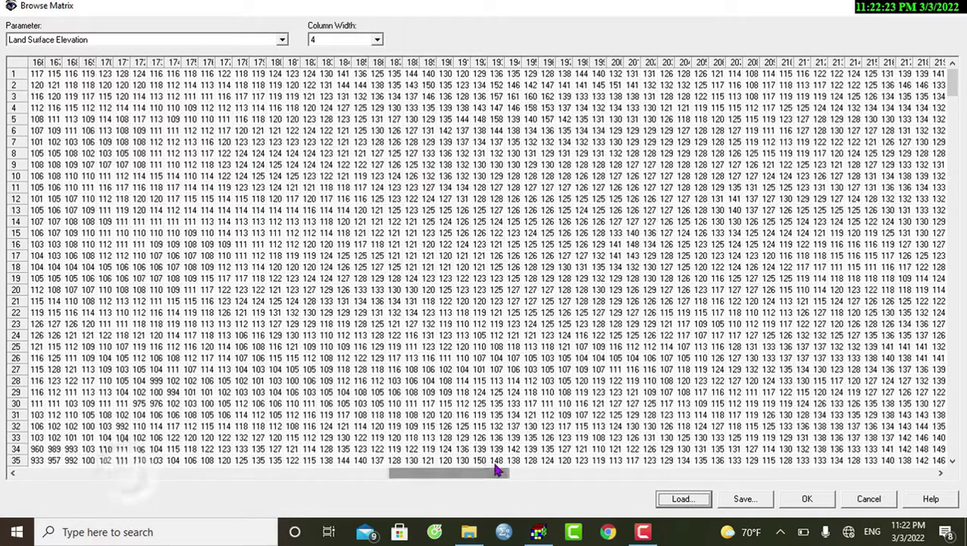
{"action": "left_click", "coordinate": [376, 40]}
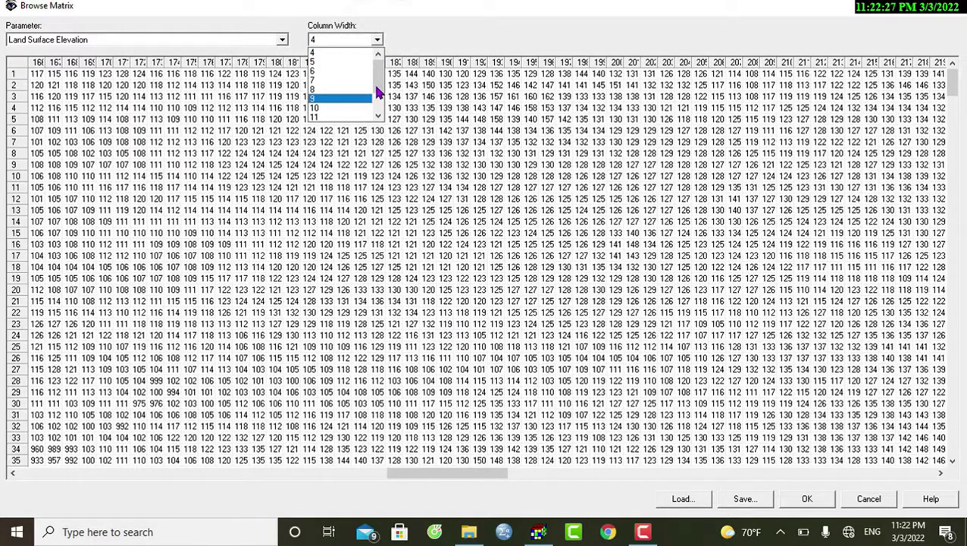
{"action": "scroll", "coordinate": [379, 97], "scroll_direction": "down", "scroll_amount": 3}
{"action": "left_click", "coordinate": [341, 119]}
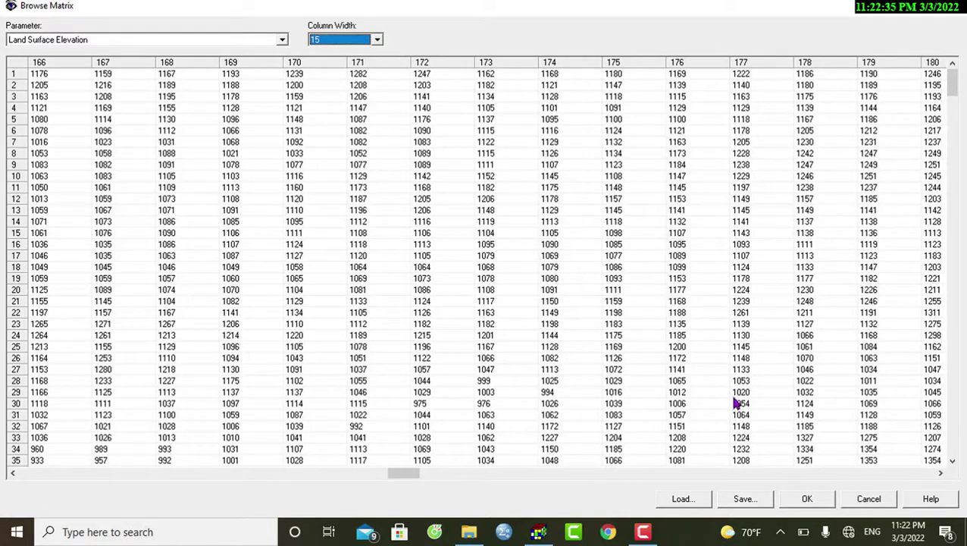
{"action": "left_click", "coordinate": [808, 500]}
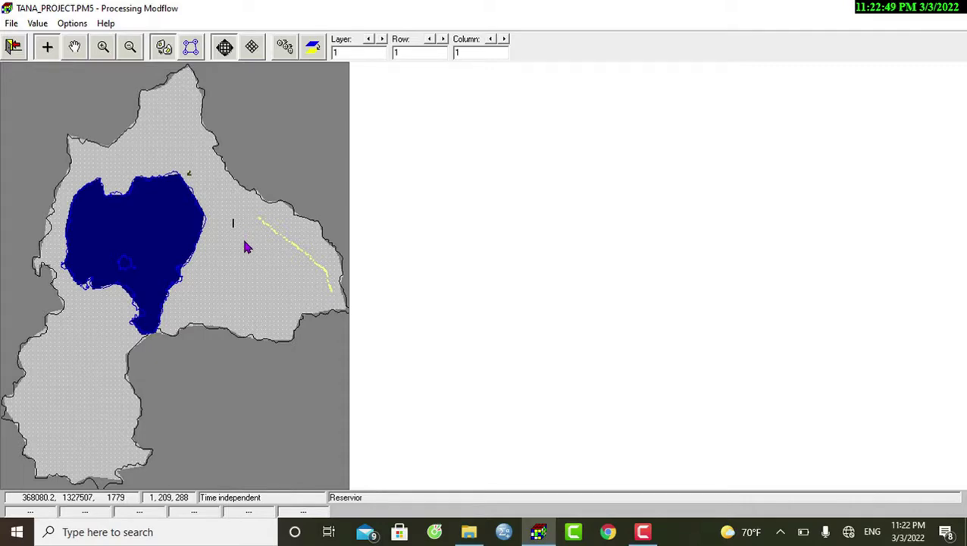
Step: Check a map cell's reservoir values, showing land-surface elevation 744, and close them
{"action": "right_click", "coordinate": [244, 244]}
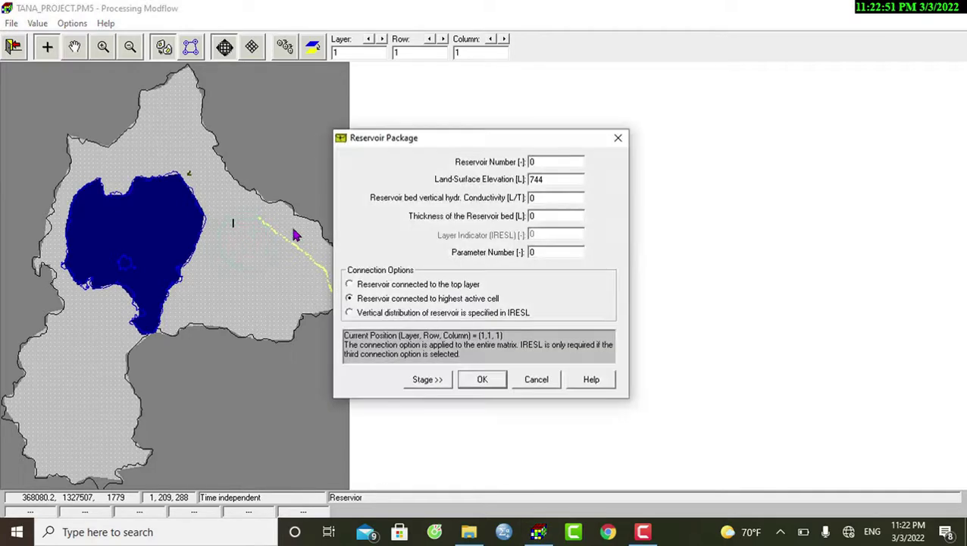
{"action": "double_click", "coordinate": [549, 179]}
{"action": "left_click", "coordinate": [618, 139]}
Step: Review cell 1,220,287's elevation, reservoir number and bed conductivity, closing without changes
{"action": "right_click", "coordinate": [244, 252]}
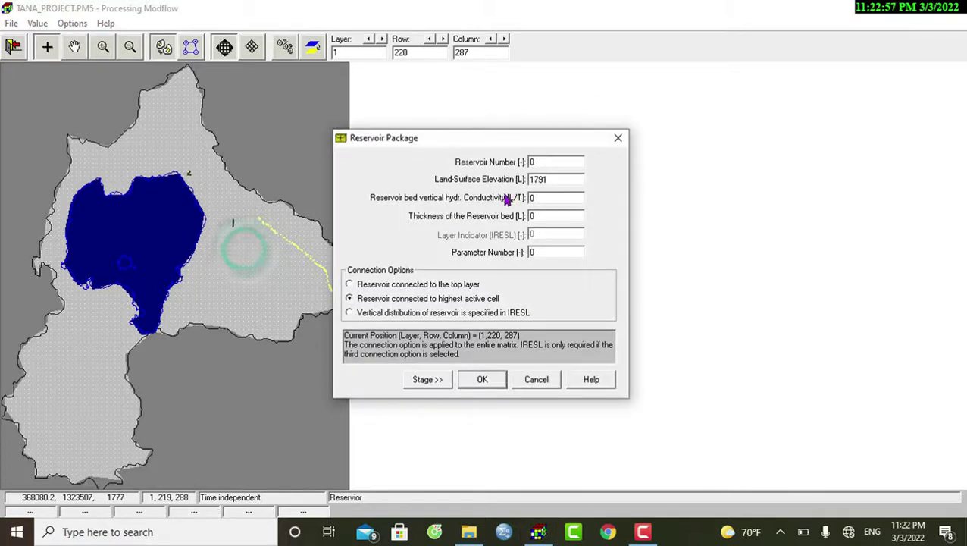
{"action": "left_click", "coordinate": [557, 180]}
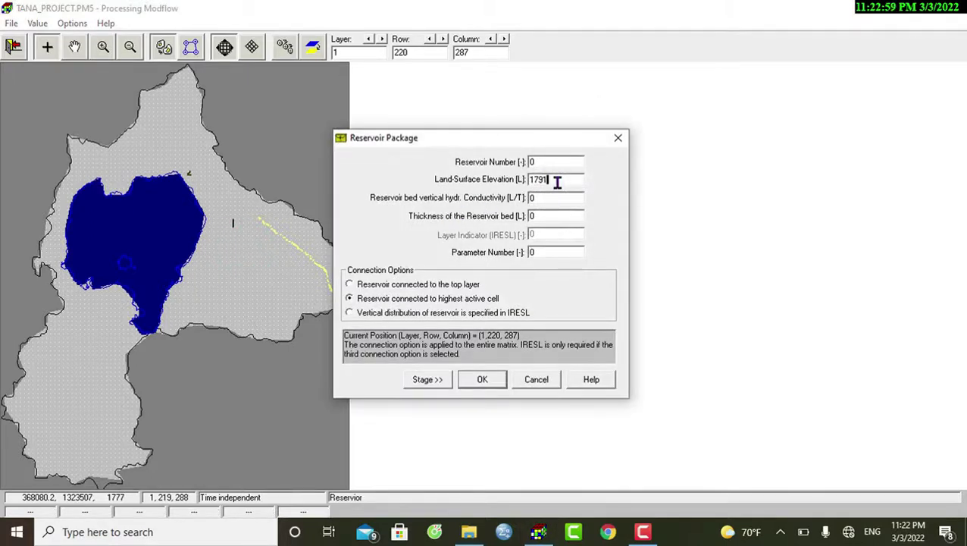
{"action": "double_click", "coordinate": [547, 161]}
{"action": "double_click", "coordinate": [544, 198]}
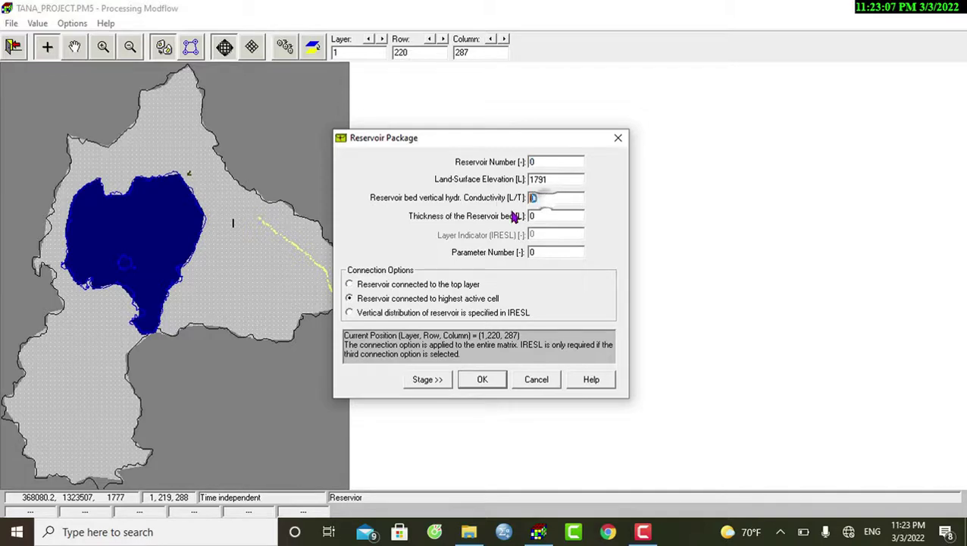
{"action": "left_click", "coordinate": [618, 139]}
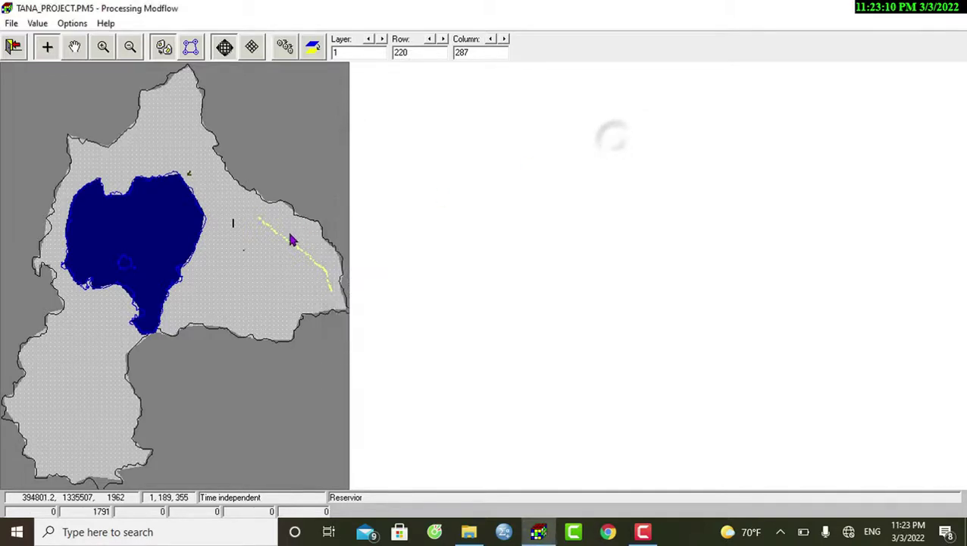
Step: Pick the cell at column 281, zoom into the grid east of the lake, and resume value entry
{"action": "left_click", "coordinate": [239, 255]}
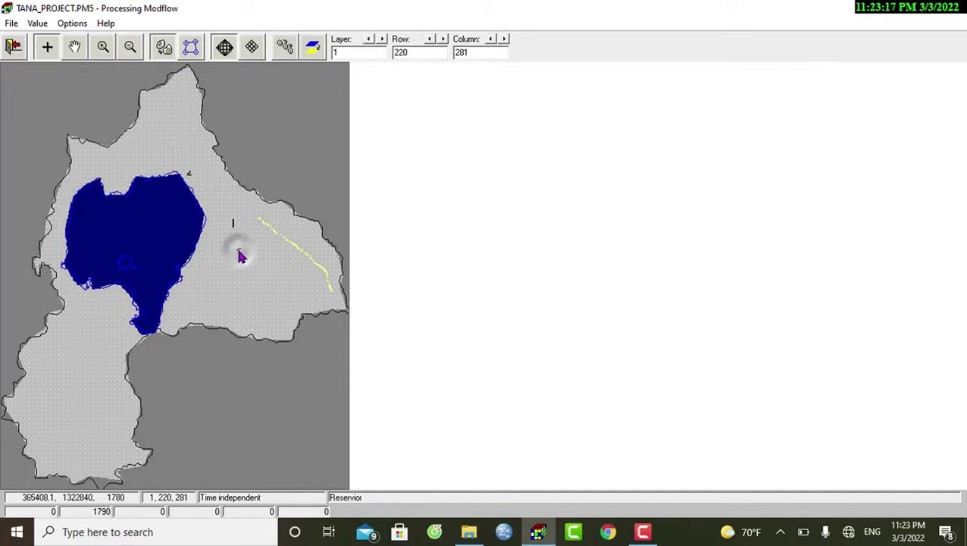
{"action": "left_click", "coordinate": [102, 49]}
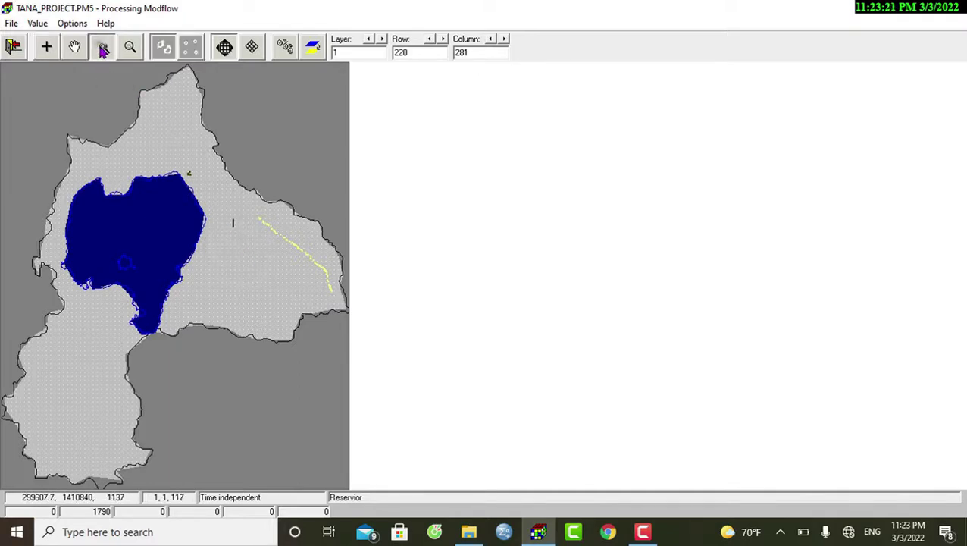
{"action": "left_click_drag", "start_coordinate": [204, 164], "coordinate": [287, 244]}
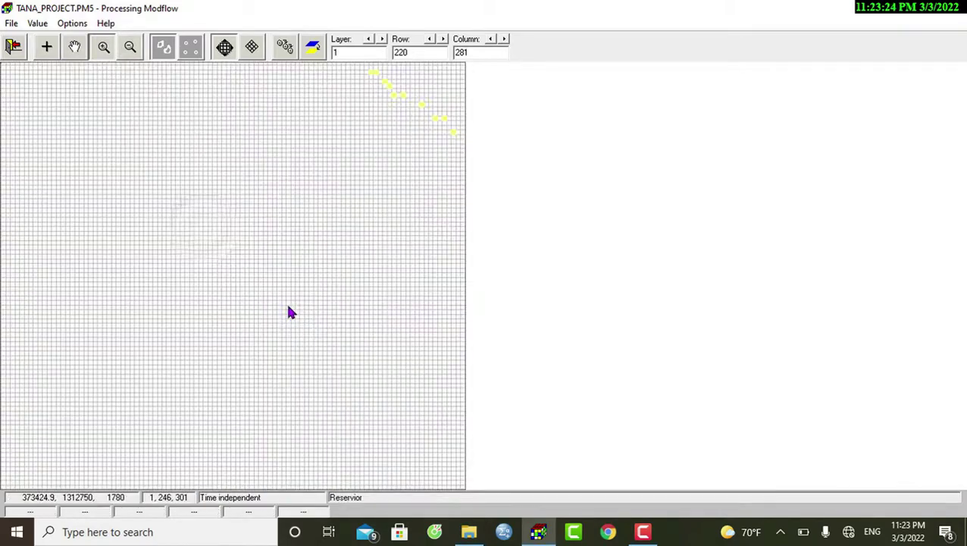
{"action": "left_click", "coordinate": [46, 50]}
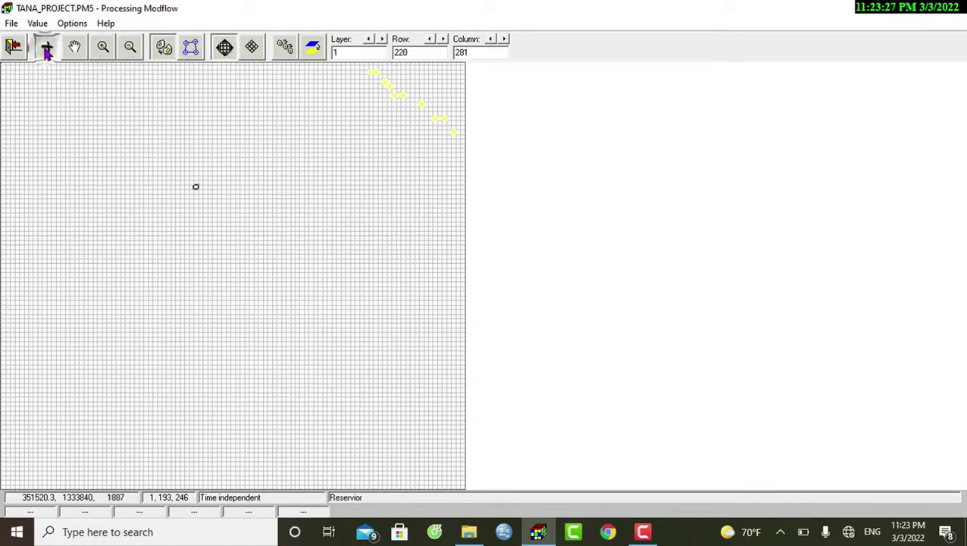
Step: Give cell 1,220,281 reservoir number 1, bed conductivity 0.0007 and bed thickness 1.3
{"action": "left_click", "coordinate": [194, 190]}
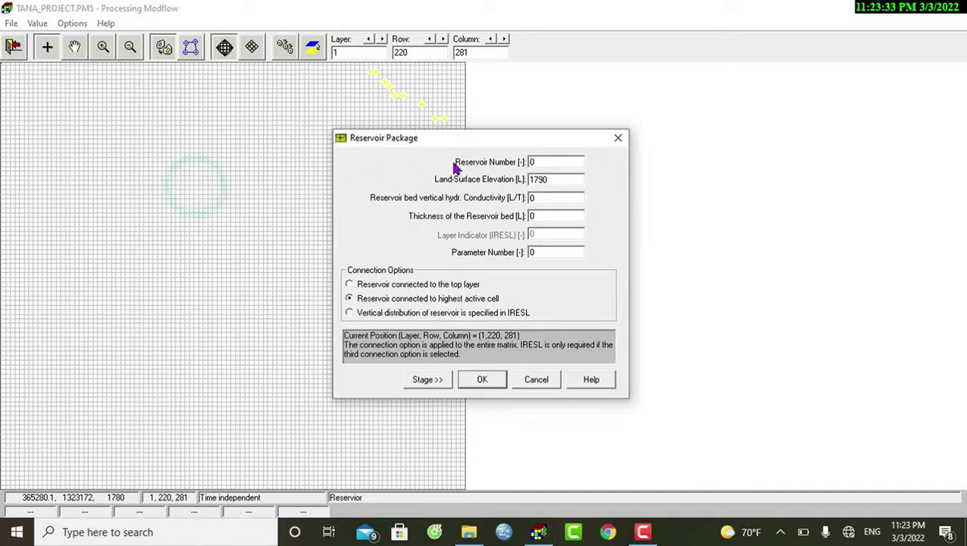
{"action": "left_click", "coordinate": [546, 159]}
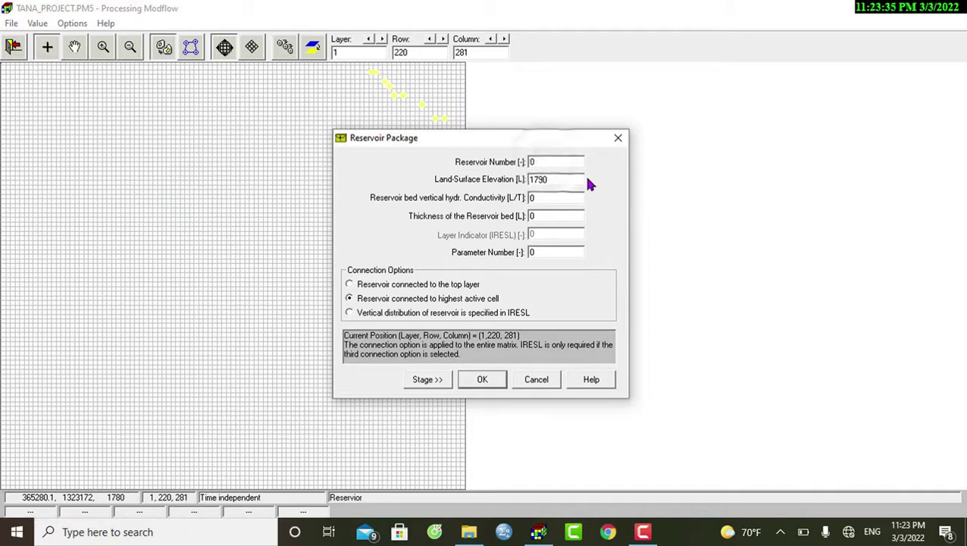
{"action": "key", "text": "BackSpace"}
{"action": "type", "text": "1"}
{"action": "left_click", "coordinate": [543, 199]}
{"action": "type", "text": ".0007"}
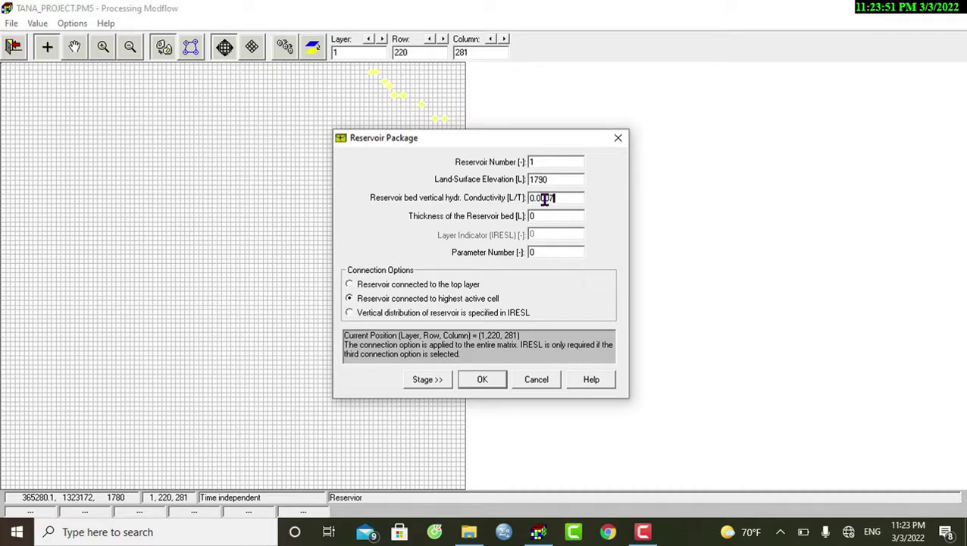
{"action": "left_click_drag", "start_coordinate": [543, 216], "coordinate": [515, 219]}
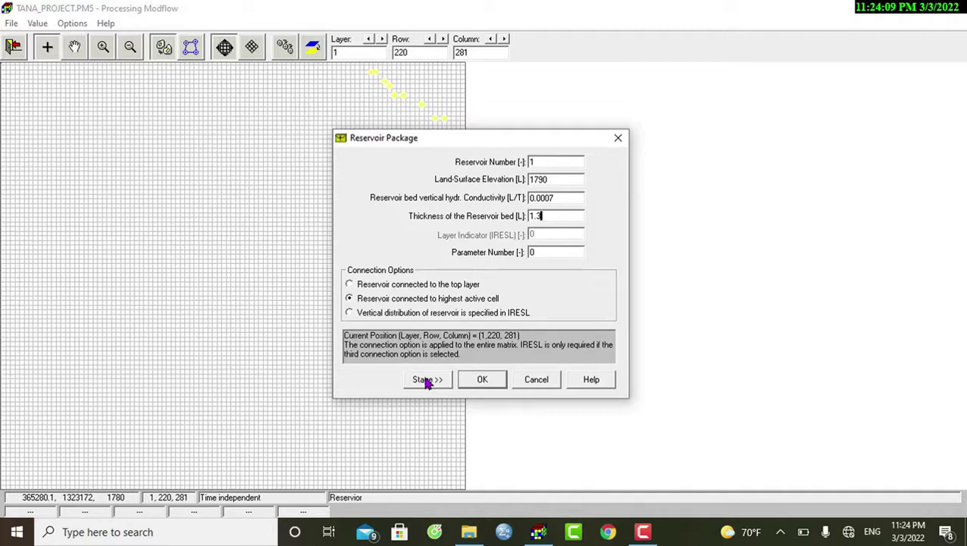
Step: Open the stage-time table and change reservoir 1's description to 'this is just small irrigation'
{"action": "left_click", "coordinate": [427, 380]}
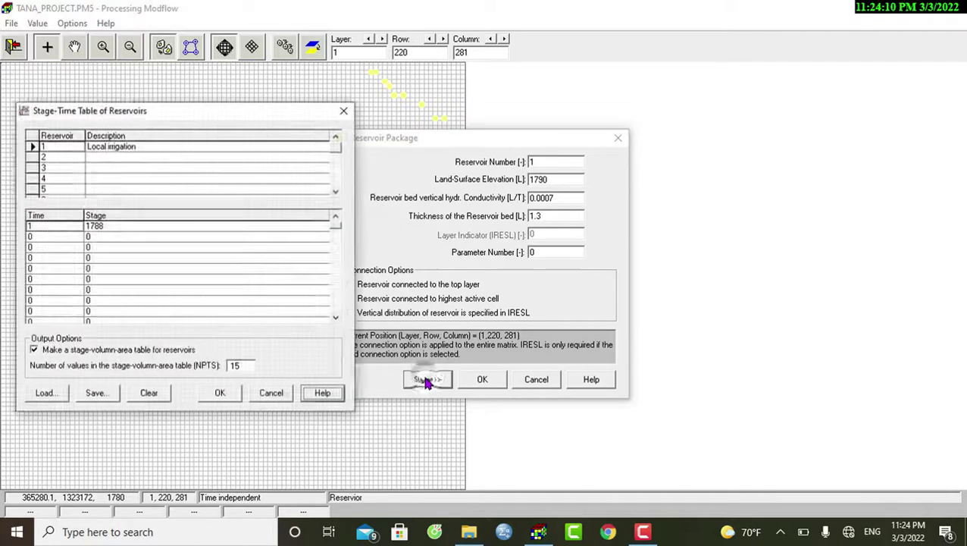
{"action": "left_click", "coordinate": [135, 148]}
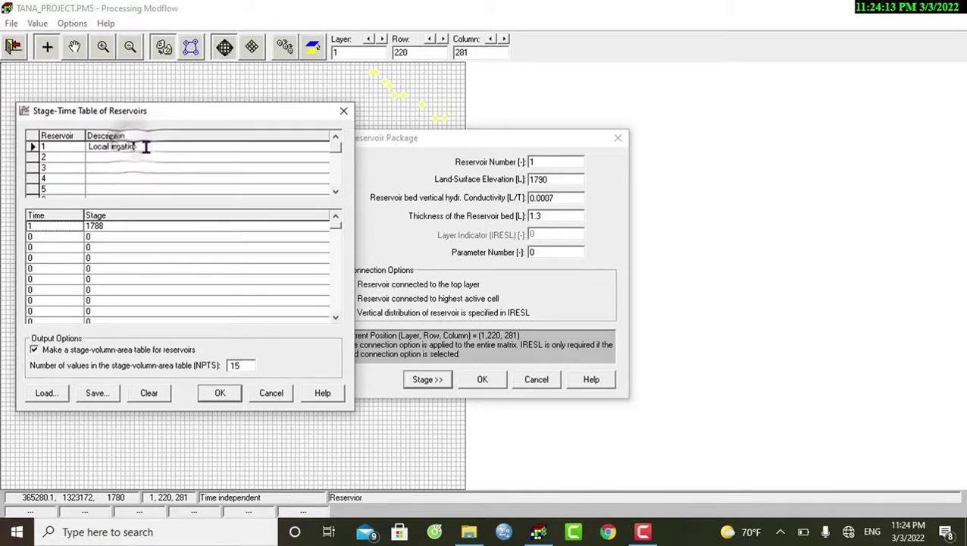
{"action": "left_click_drag", "start_coordinate": [147, 147], "coordinate": [57, 158]}
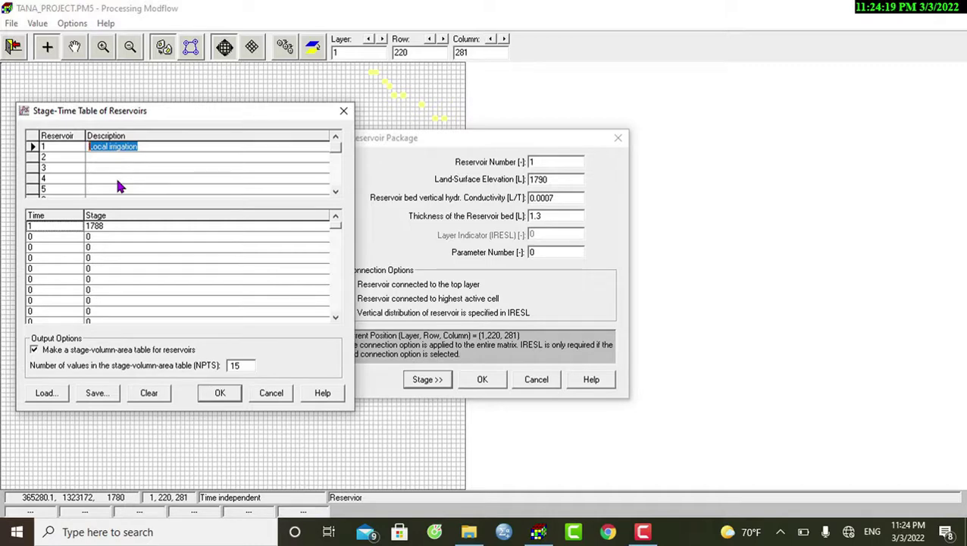
{"action": "type", "text": "this"}
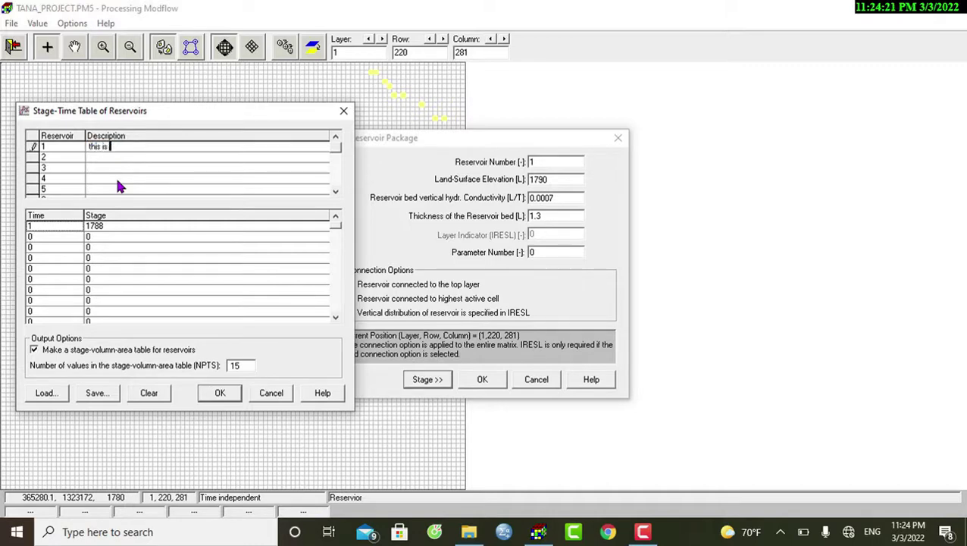
{"action": "type", "text": " is just small irrigation"}
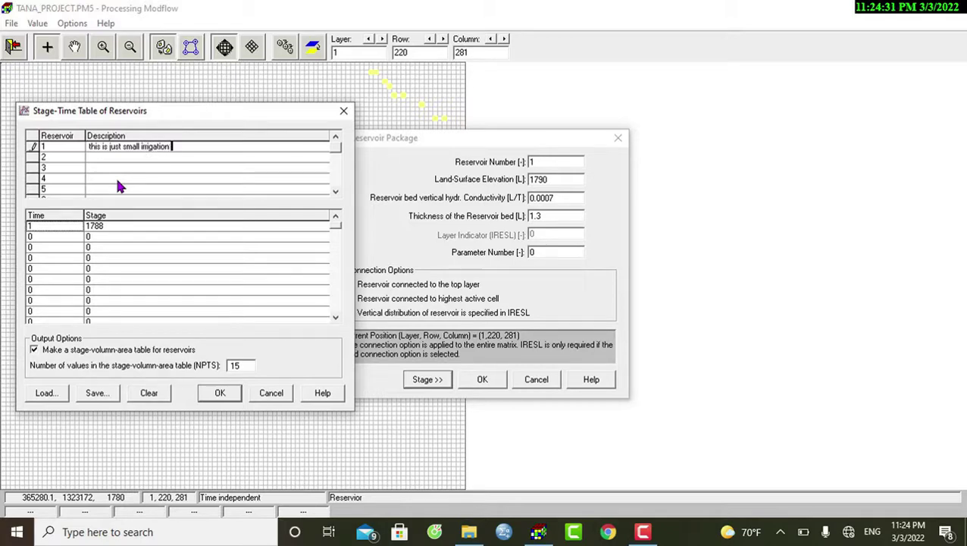
{"action": "left_click", "coordinate": [101, 228]}
Step: Replace reservoir 1's first stage value 1788 with 1789
{"action": "double_click", "coordinate": [97, 227]}
{"action": "key", "text": "BackSpace"}
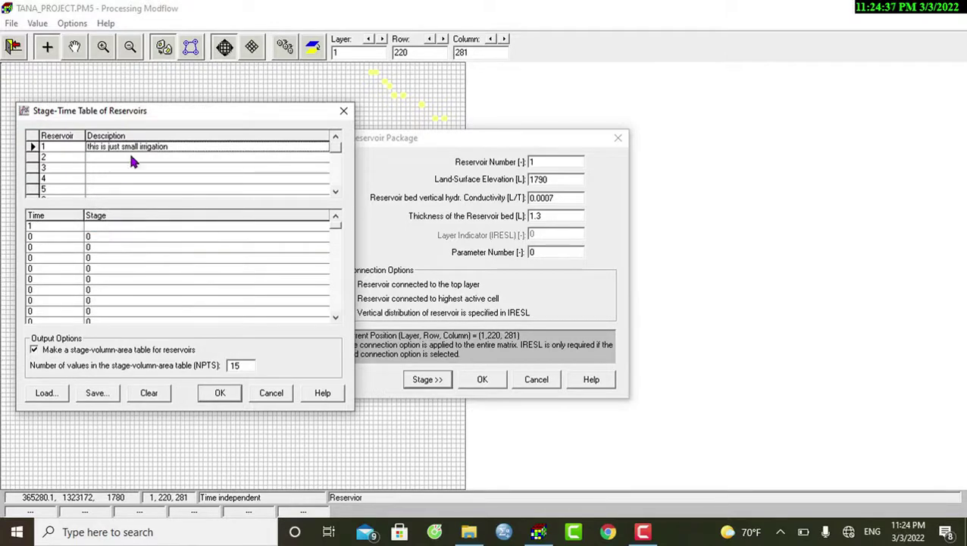
{"action": "left_click_drag", "start_coordinate": [171, 112], "coordinate": [116, 161]}
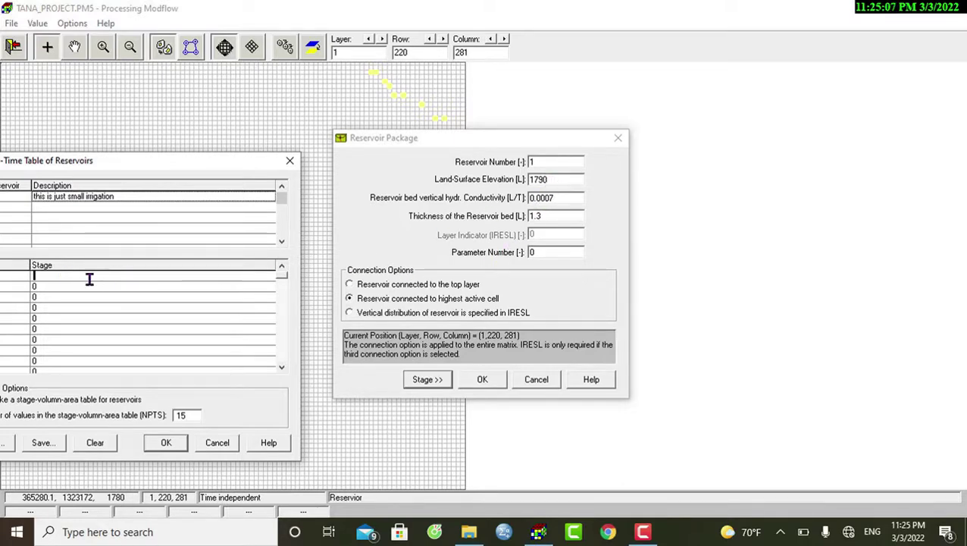
{"action": "type", "text": "17"}
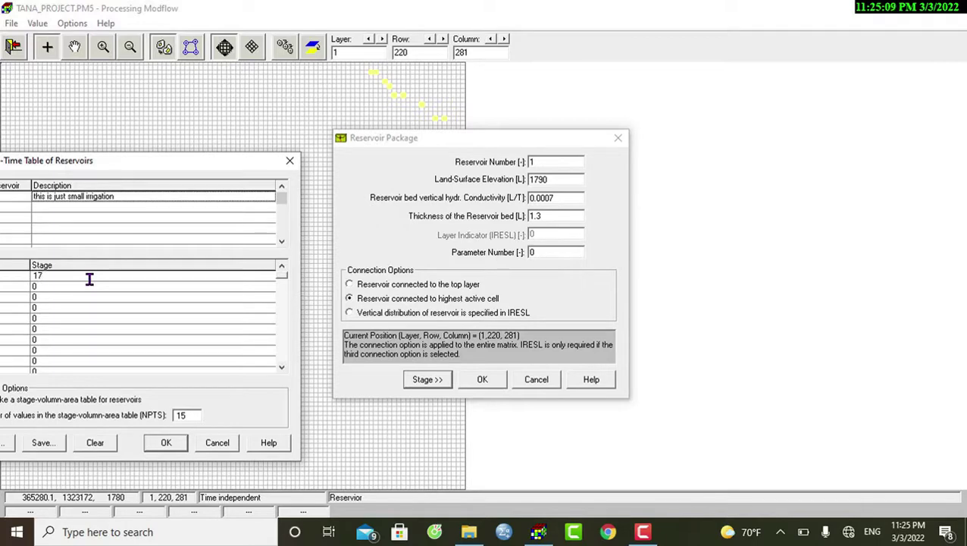
{"action": "type", "text": "80"}
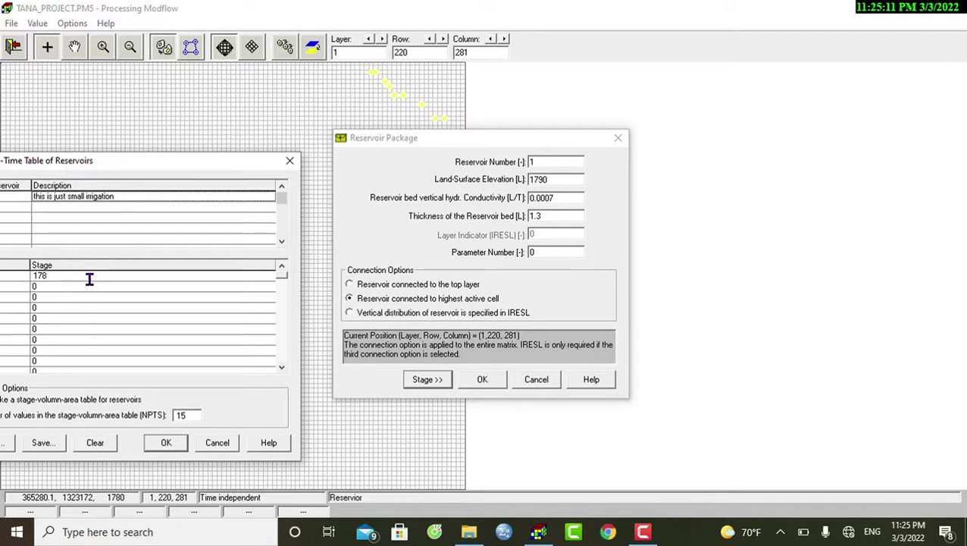
{"action": "type", "text": "9"}
{"action": "left_click_drag", "start_coordinate": [129, 169], "coordinate": [180, 132]}
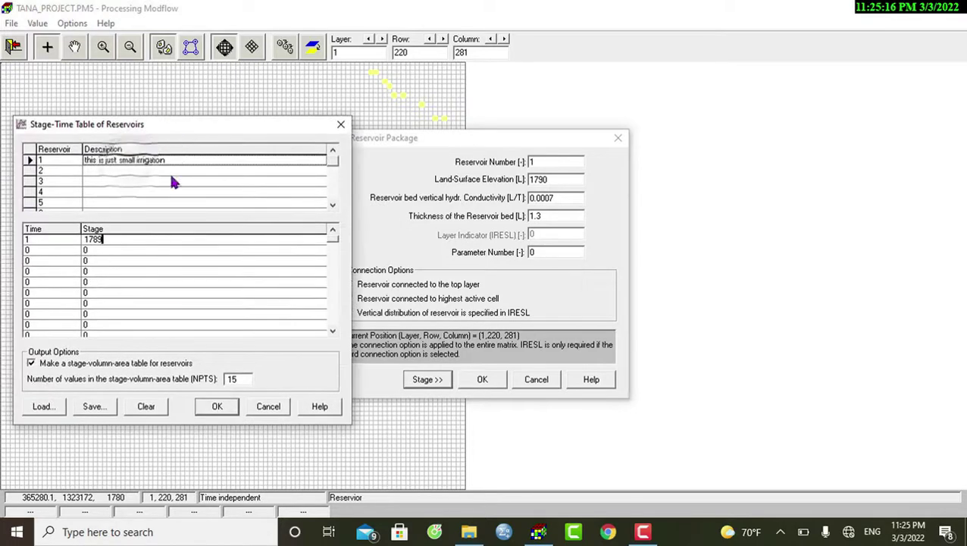
Step: Accept the stage-time table and the cell's reservoir values, then leave the reservoir editor
{"action": "left_click", "coordinate": [216, 408]}
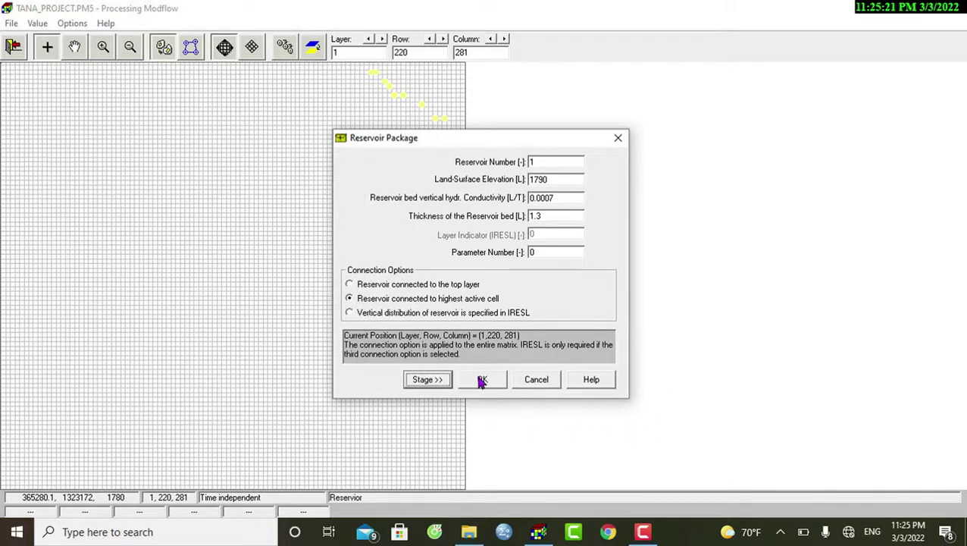
{"action": "left_click", "coordinate": [480, 381]}
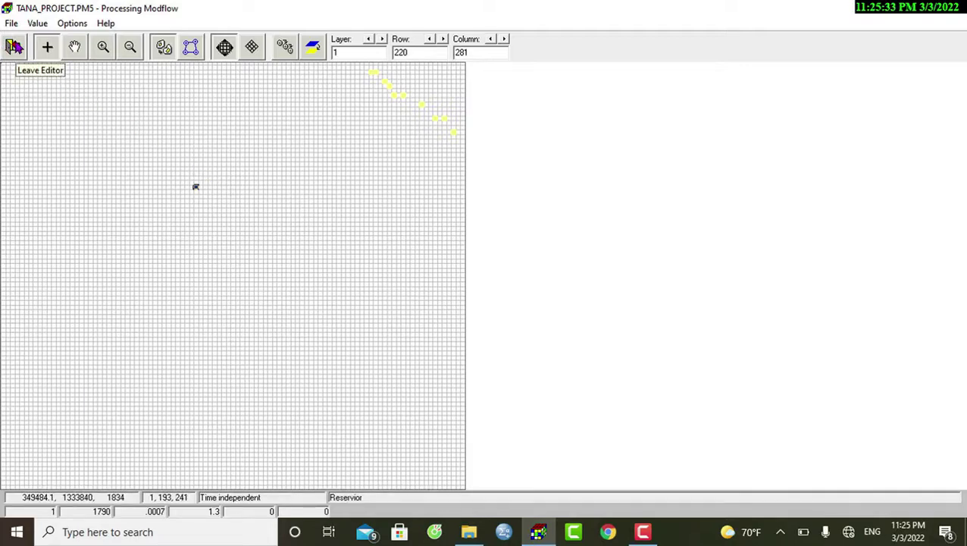
{"action": "left_click", "coordinate": [13, 47]}
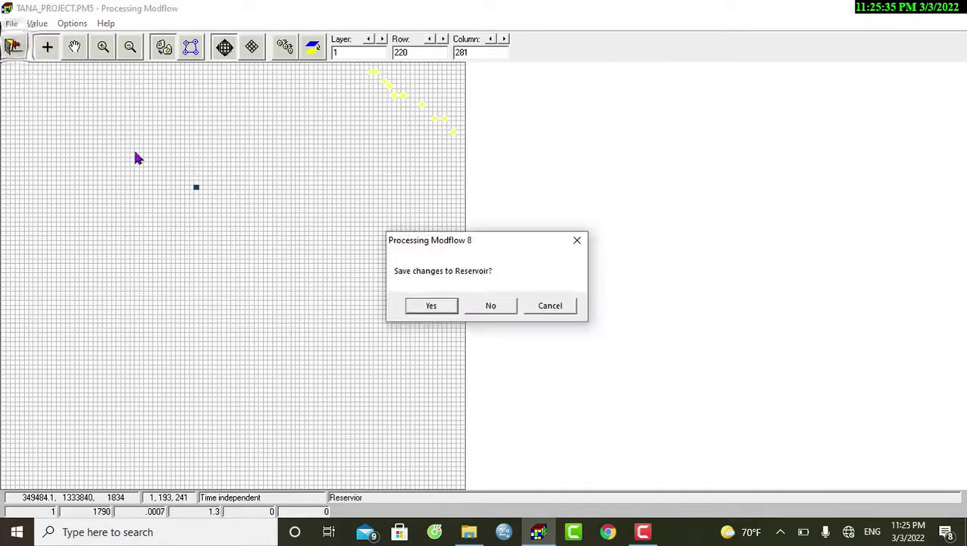
{"action": "left_click", "coordinate": [430, 307]}
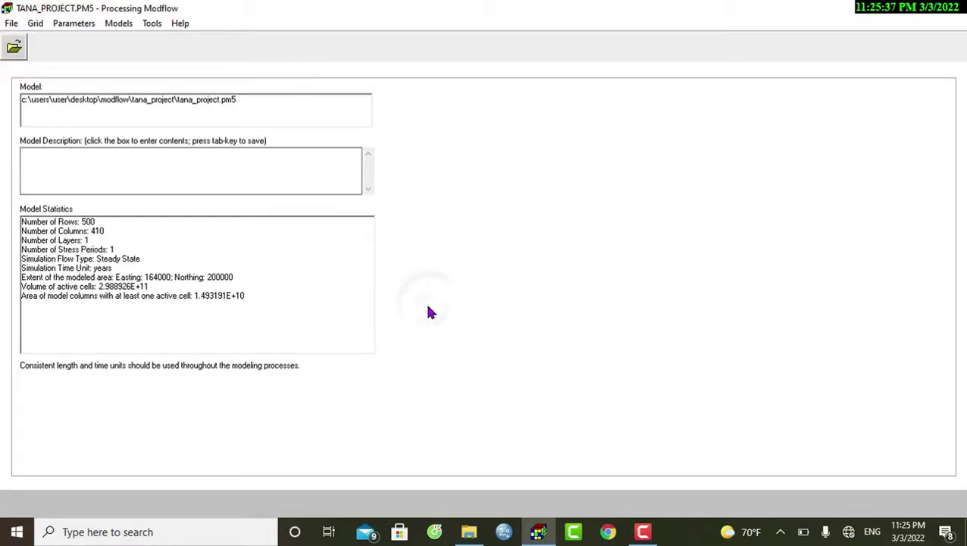